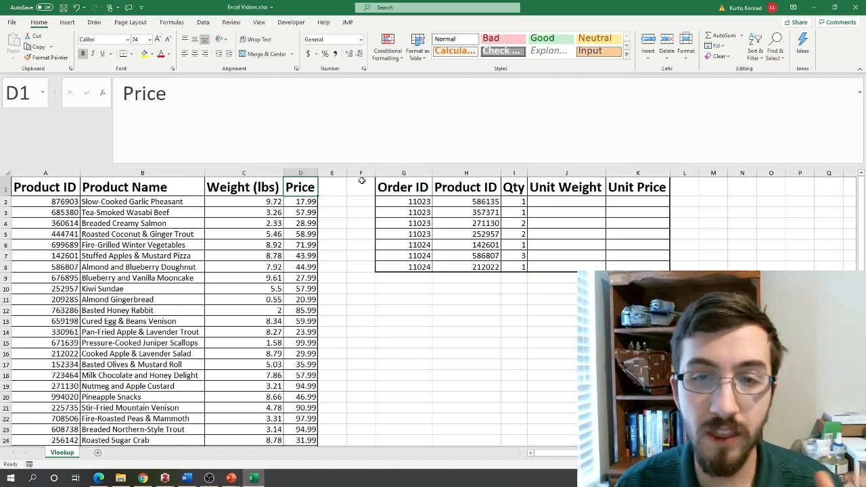
Step: Examine the order table's Order ID, Product ID and Qty entries
drag(410, 189, 658, 267)
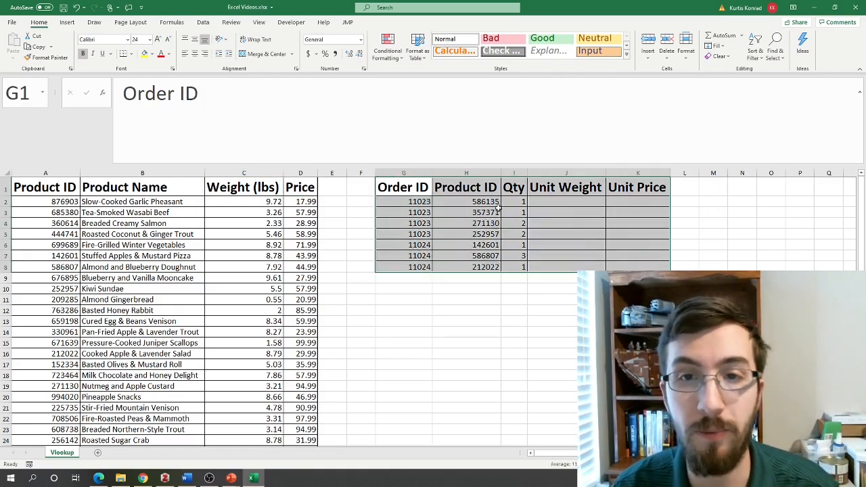
drag(416, 203, 419, 269)
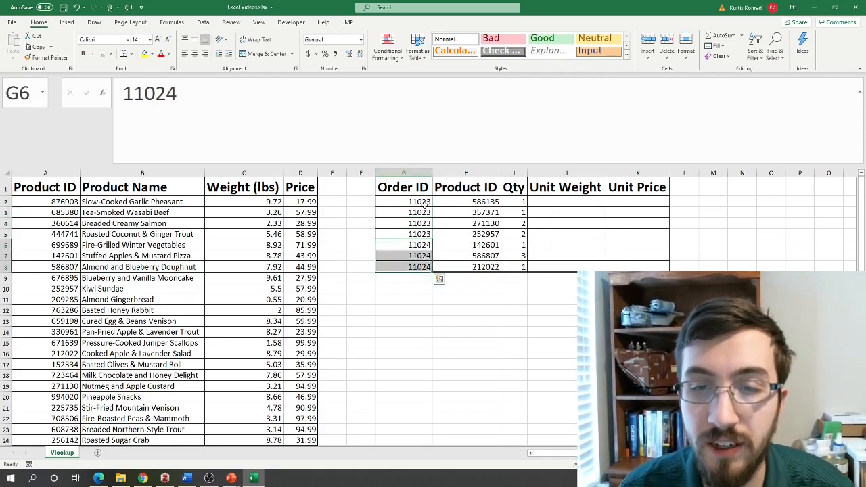
drag(457, 204, 463, 235)
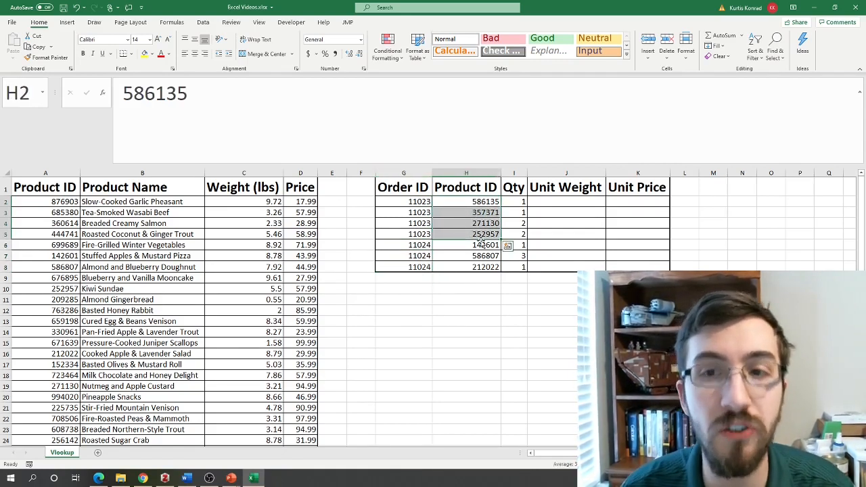
drag(518, 202, 517, 237)
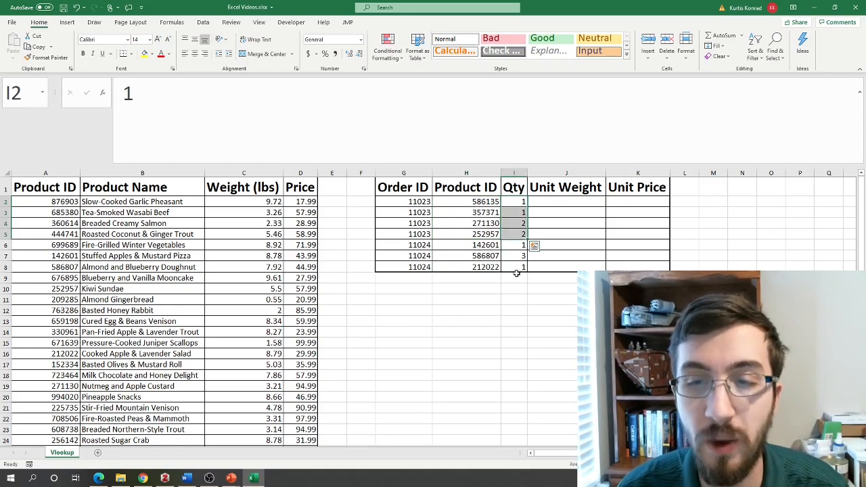
Step: Start a VLOOKUP formula in the first Unit Weight cell, J2, with H2 as the lookup value
click(553, 201)
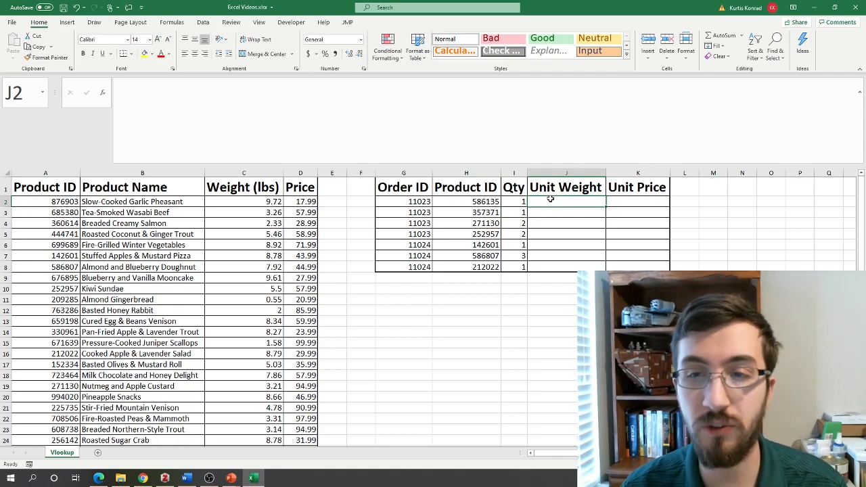
click(551, 210)
click(545, 200)
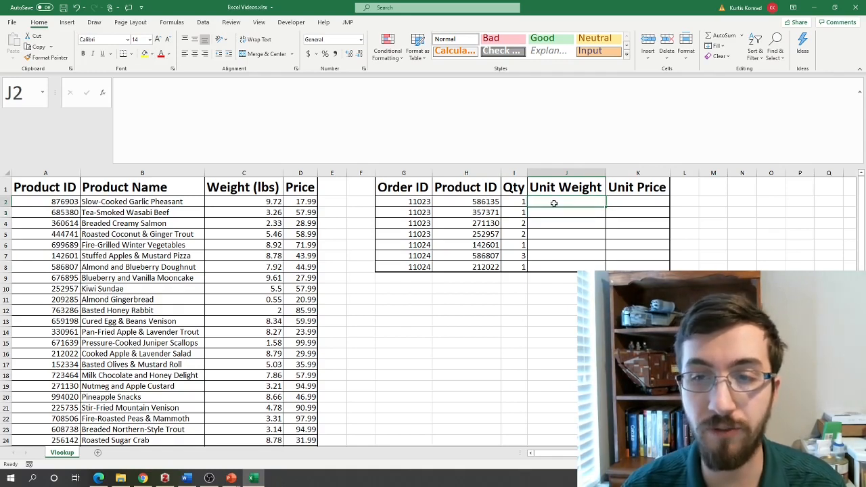
click(175, 90)
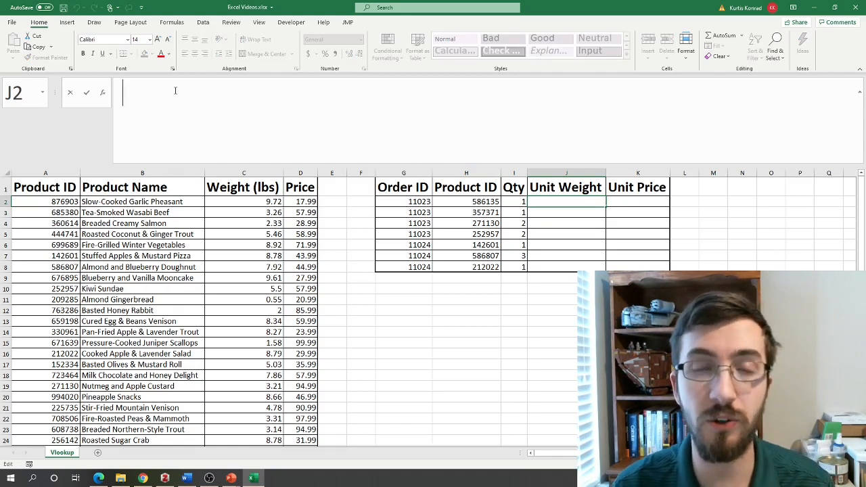
text(=v)
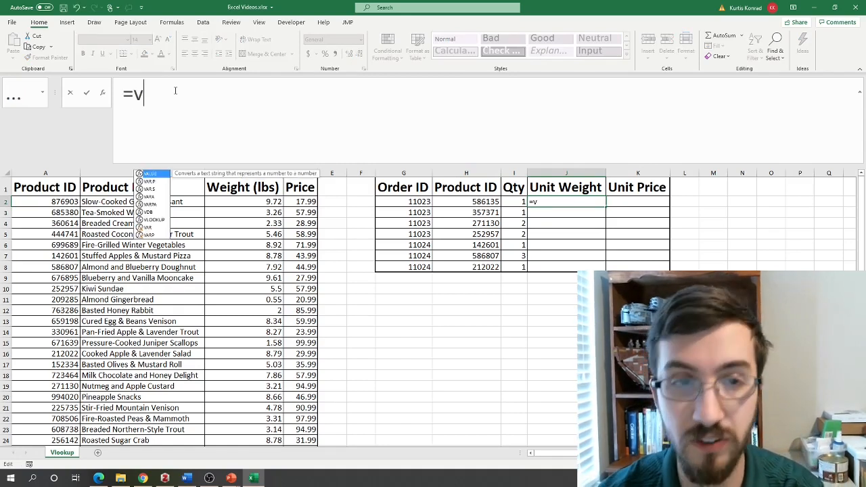
text(lookup()
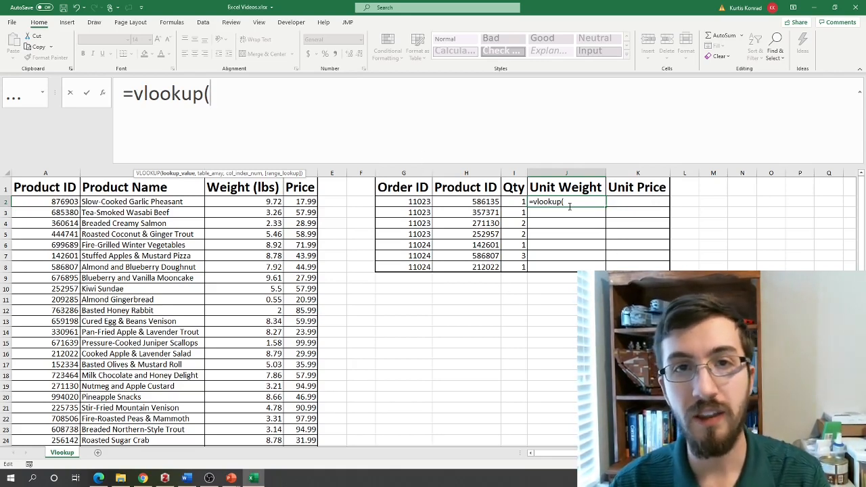
click(458, 201)
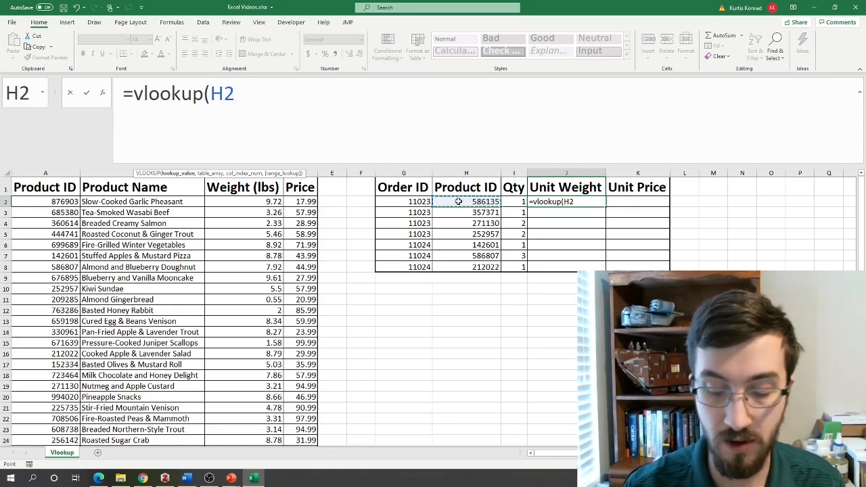
text(,)
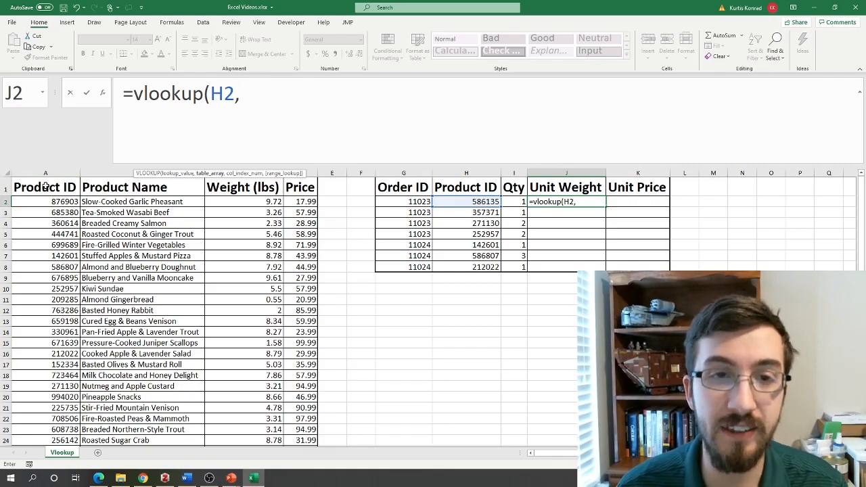
Step: Try the product table range A1:D30 as the VLOOKUP table array and clear it from the formula
drag(44, 187, 305, 406)
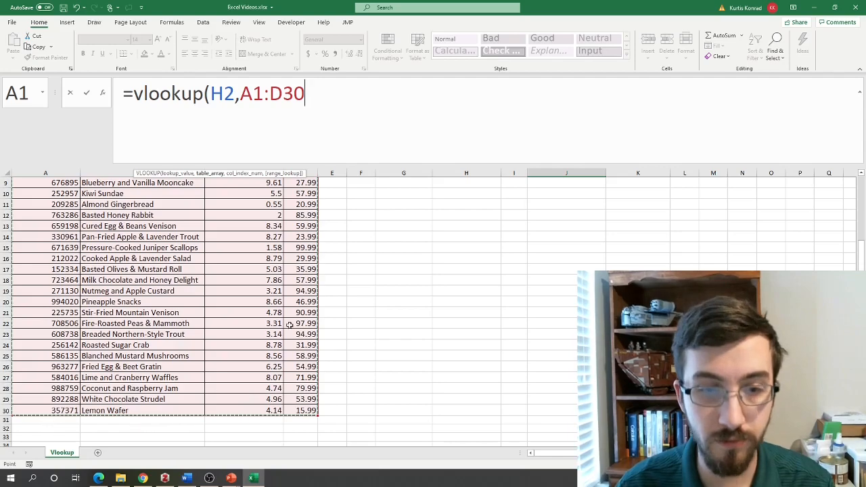
scroll(289, 336, up, 3)
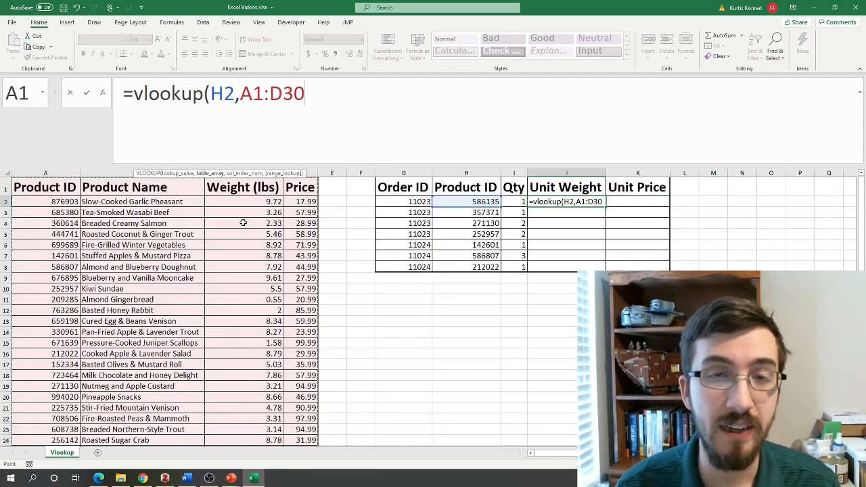
scroll(230, 232, down, 1)
scroll(230, 231, down, 4)
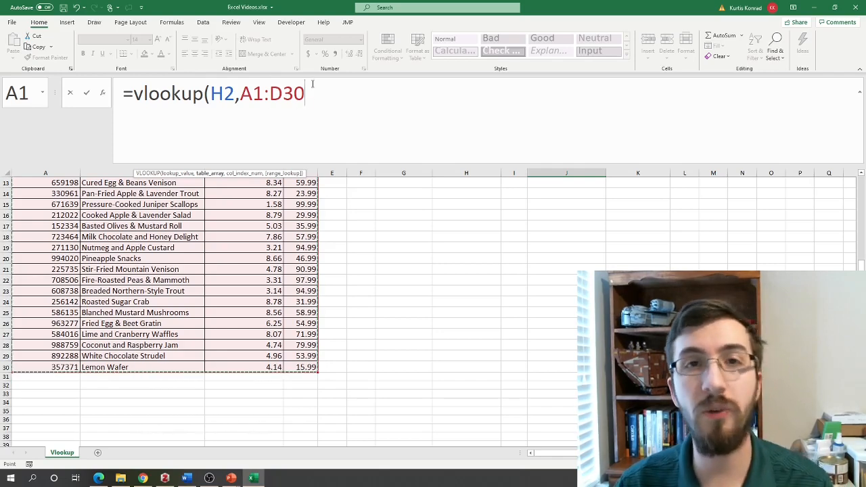
scroll(275, 289, up, 3)
scroll(275, 289, up, 1)
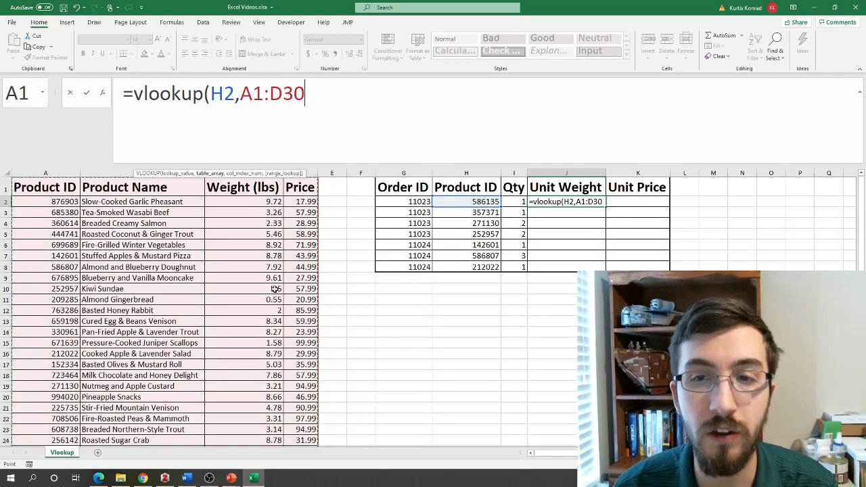
drag(304, 95, 241, 94)
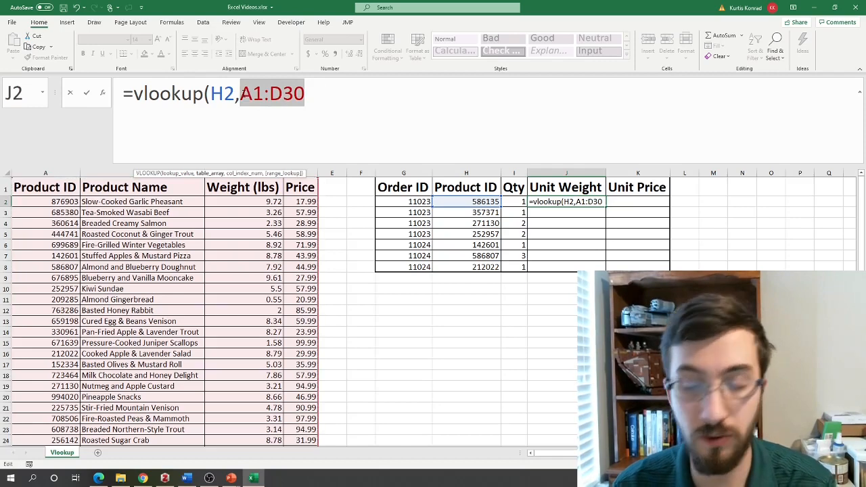
key(BackSpace)
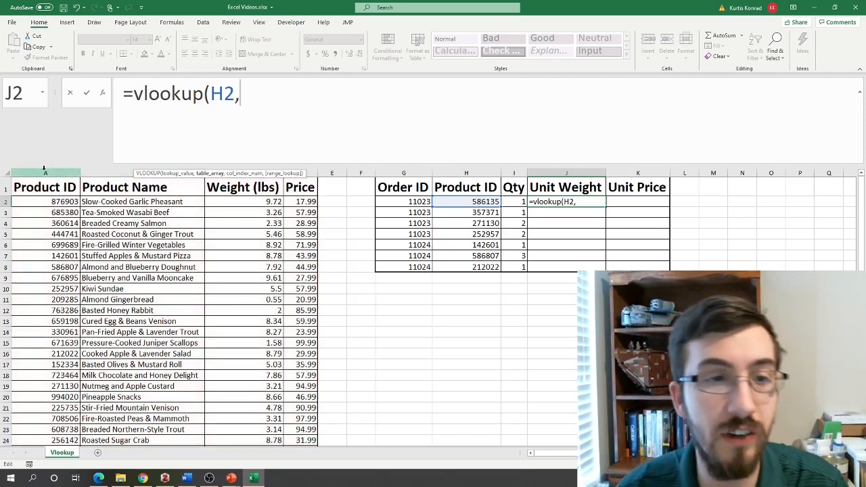
Step: Try whole columns A:D as the table array and remove that argument again
drag(44, 169, 296, 165)
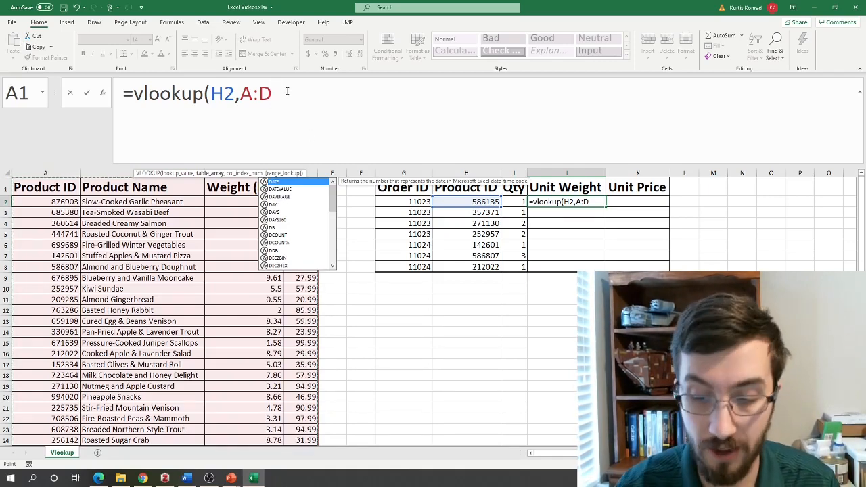
text(,)
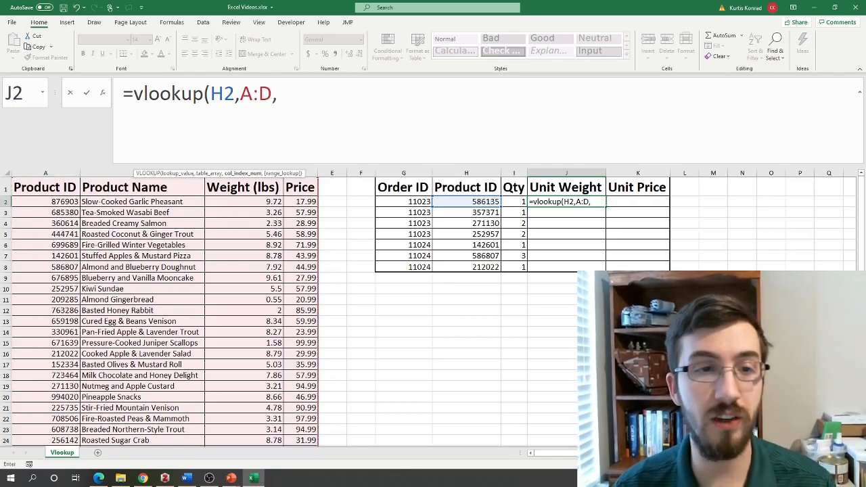
key(BackSpace)
key(BackSpace)
key(BackSpace)
key(BackSpace)
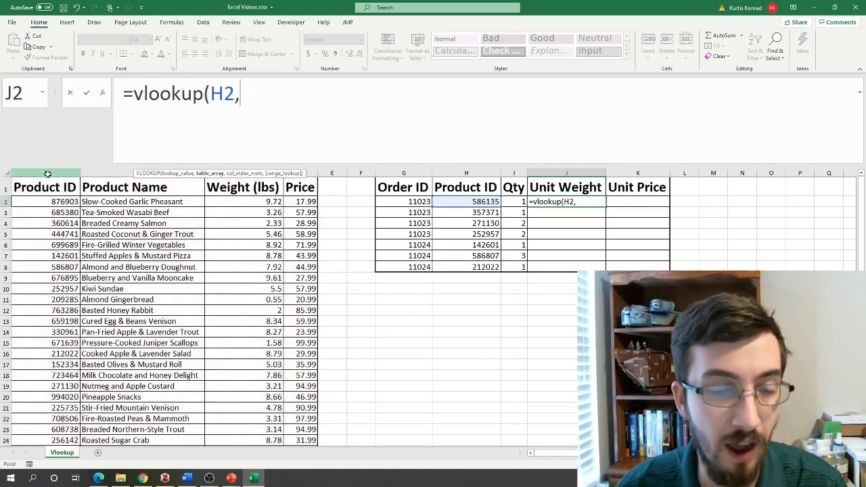
Step: Set the VLOOKUP table array to the entire columns A:D of the product table
drag(47, 174, 296, 174)
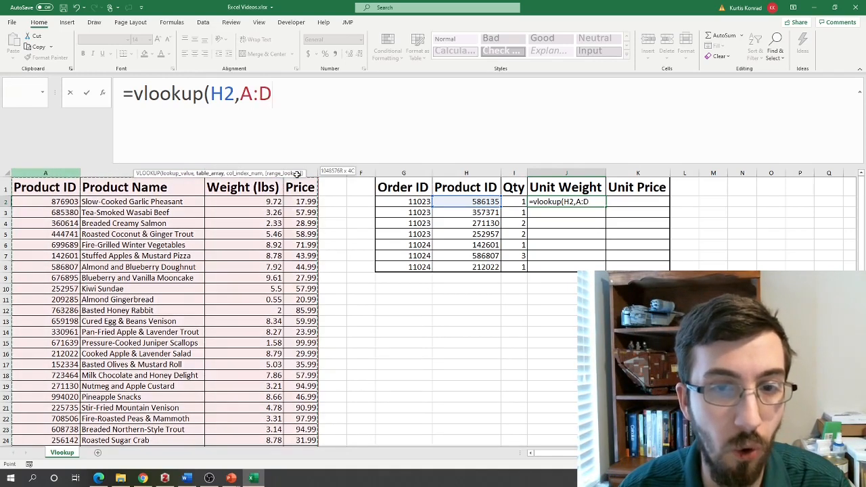
click(255, 94)
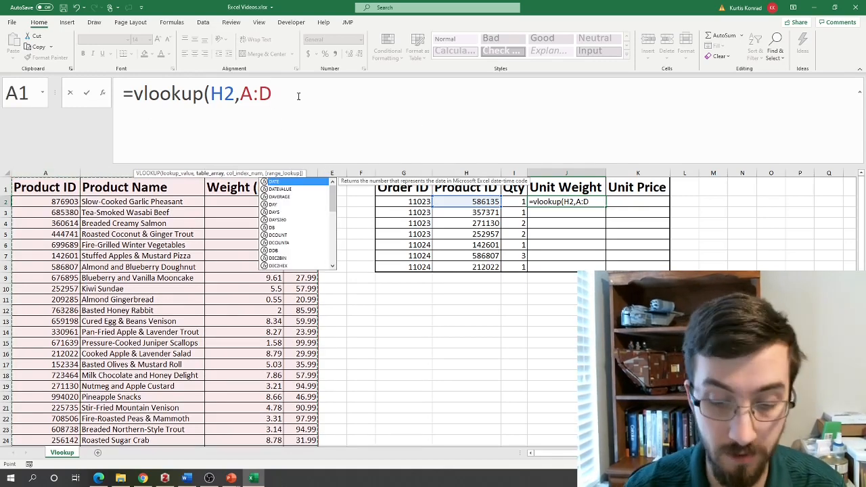
text(,)
scroll(217, 315, down, 7)
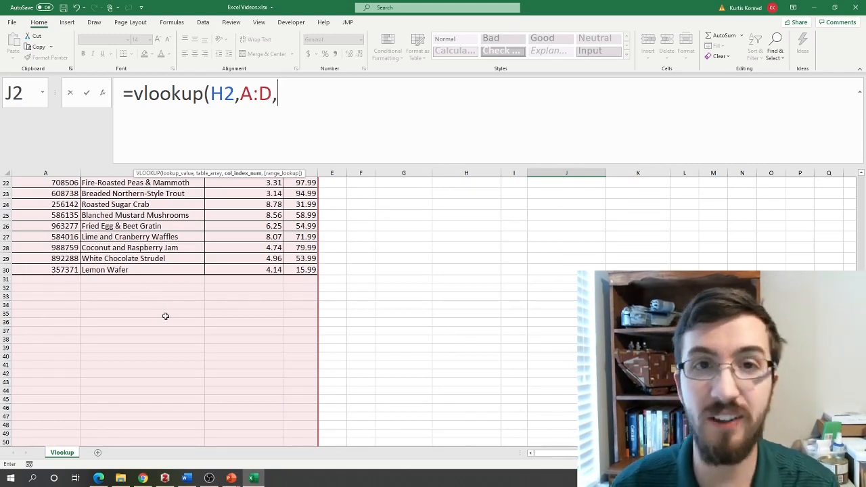
scroll(244, 315, up, 7)
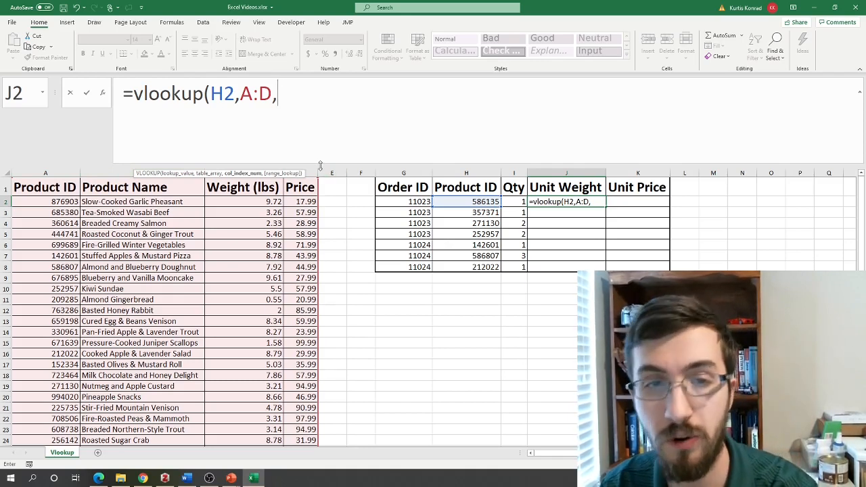
Step: Complete the J2 formula with column index 3 and False for an exact match, and commit it
text(3)
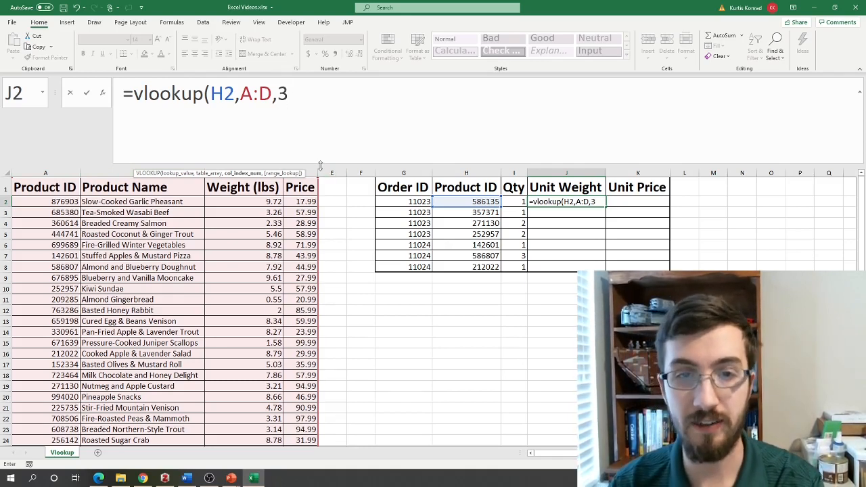
text(,)
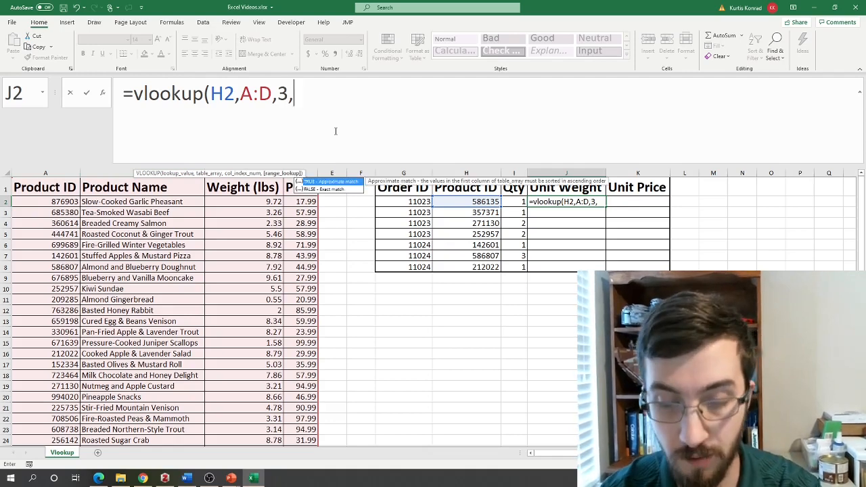
text(False)
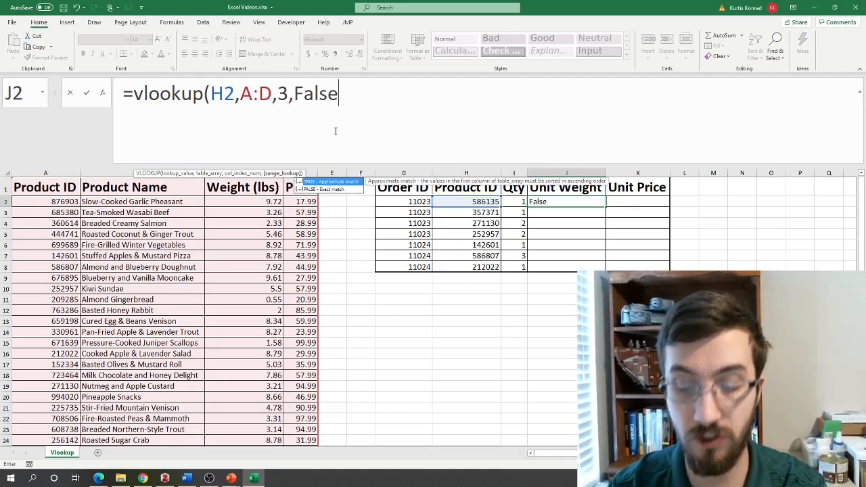
text())
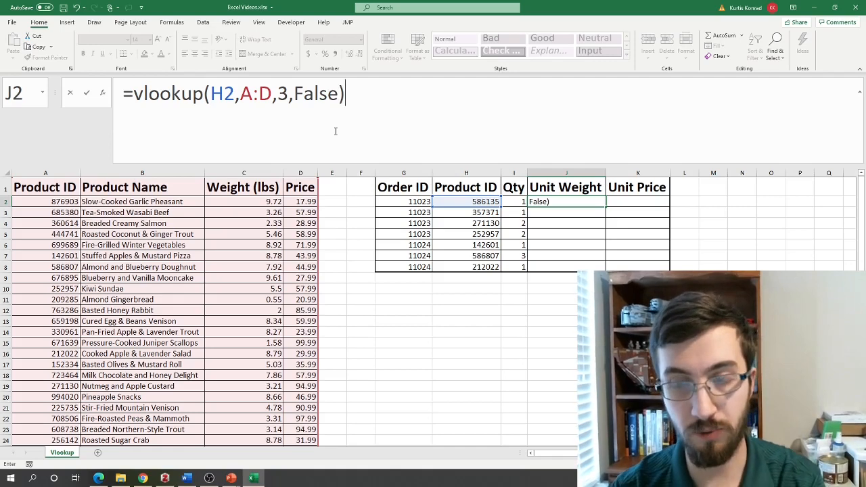
key(Return)
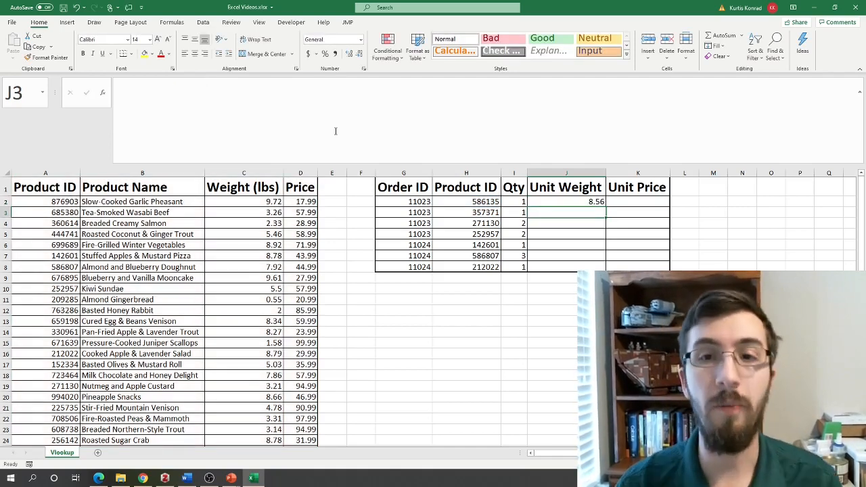
Step: Check the J2 lookup result against the weight in the product table row for product 586135
click(568, 200)
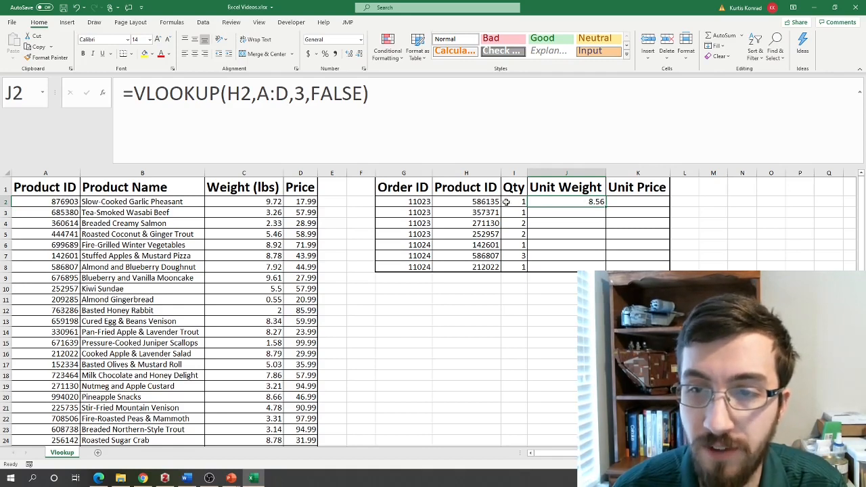
click(447, 202)
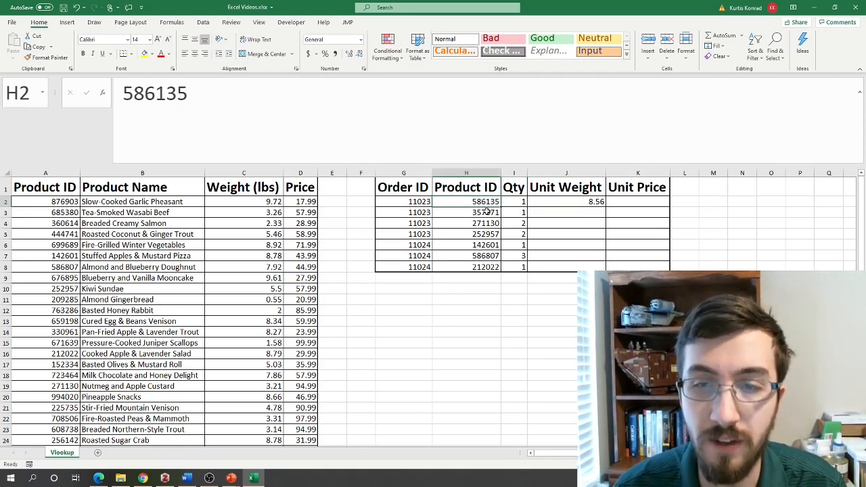
scroll(65, 365, down, 3)
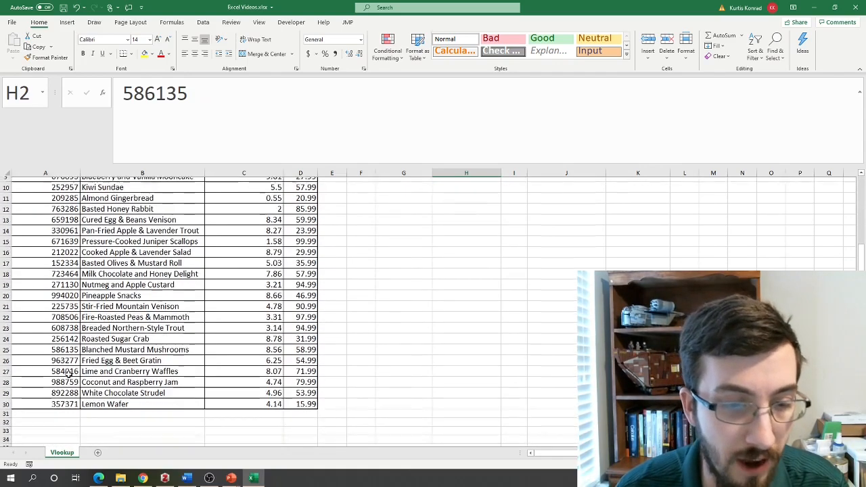
click(5, 345)
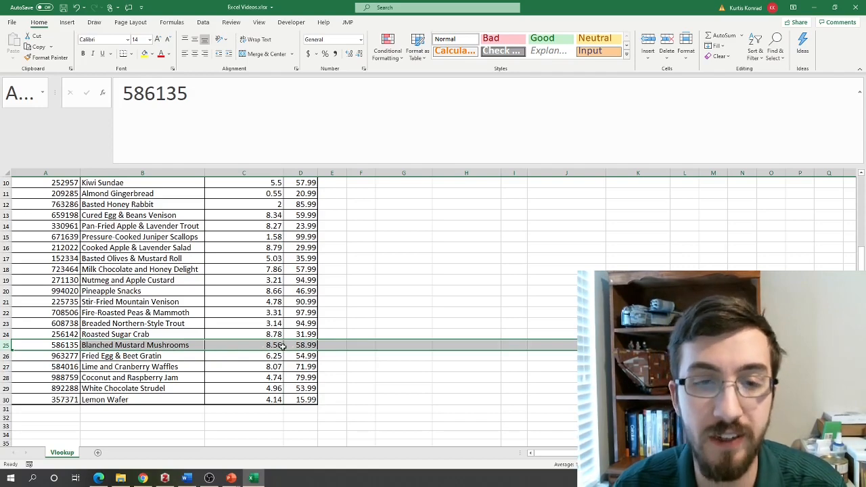
scroll(553, 310, up, 3)
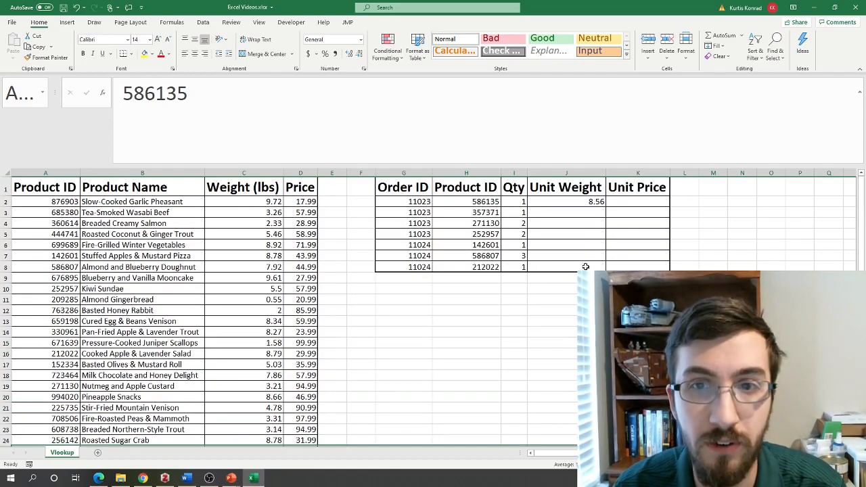
click(592, 201)
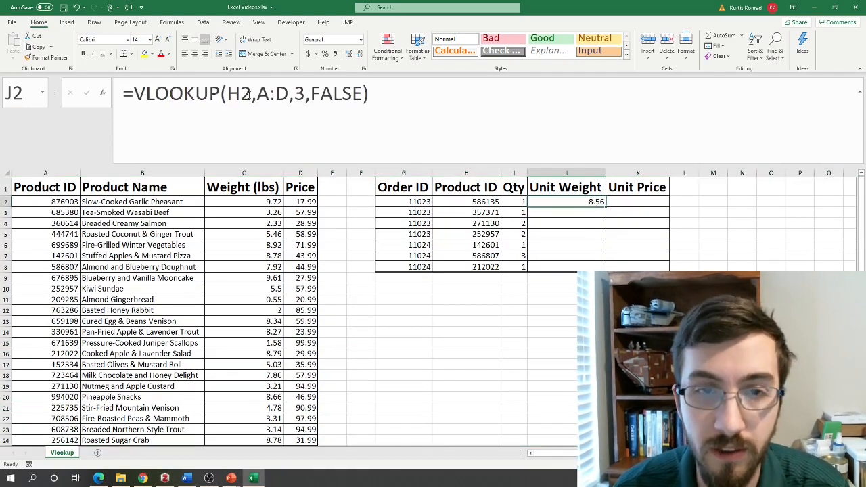
Step: Fill the J2 weight lookup down through J8 and inspect the copied formulas in J3 and J4
double_click(605, 206)
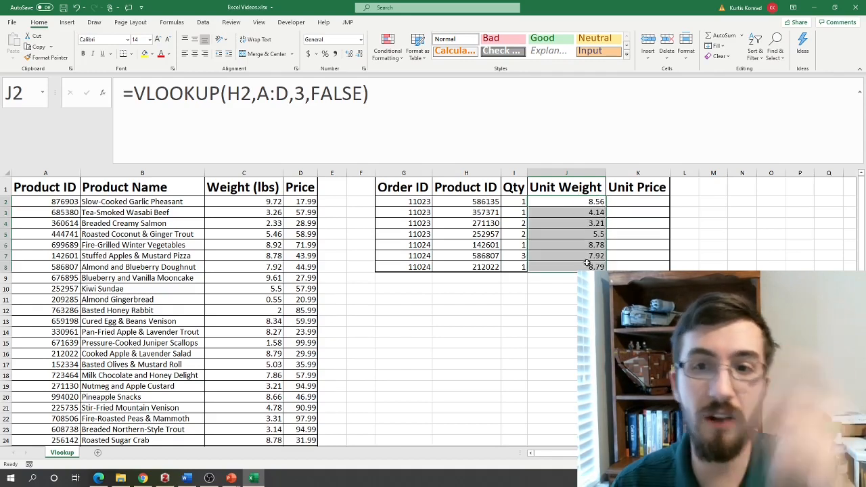
click(586, 214)
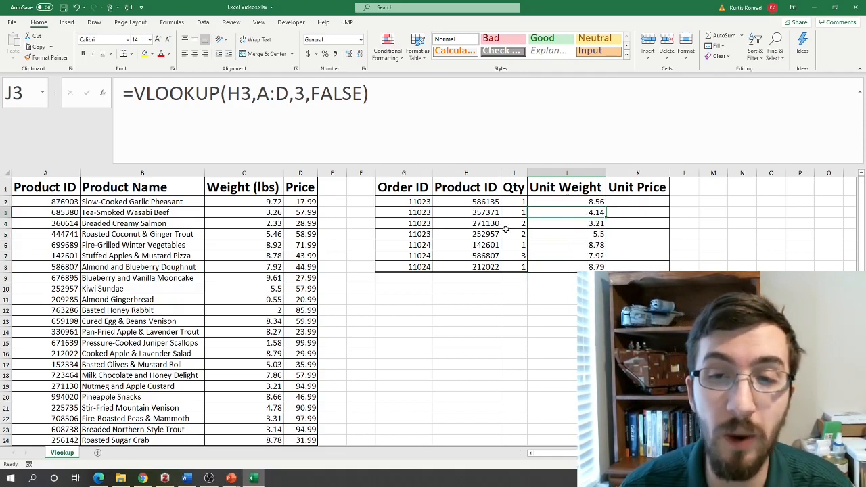
click(581, 225)
Step: Start a VLOOKUP formula in K2 with H2 as the lookup value and the entire columns A:D as the table array
click(636, 201)
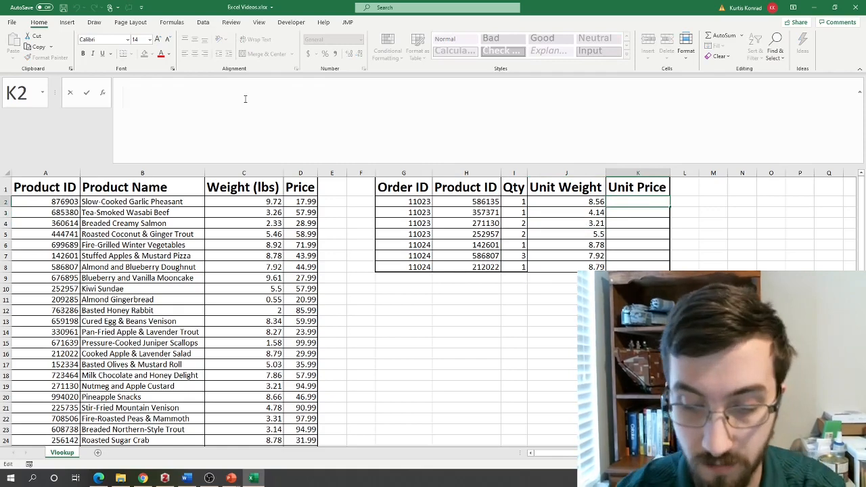
text(=vl)
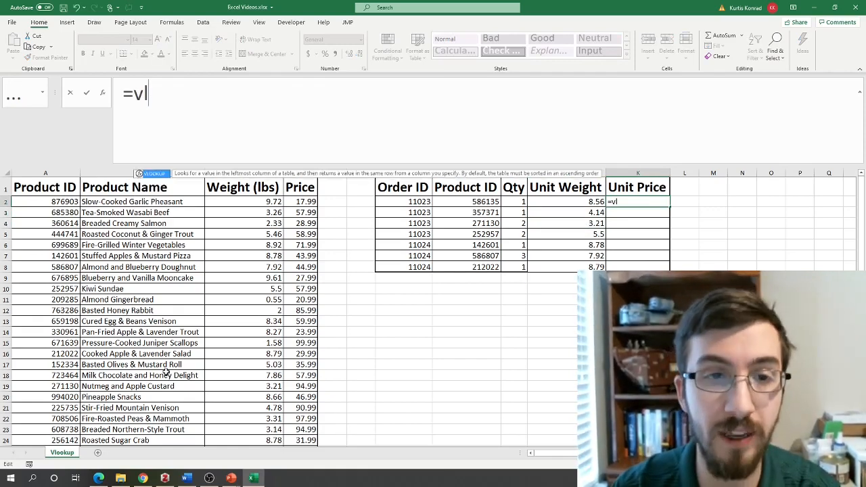
text(ookup()
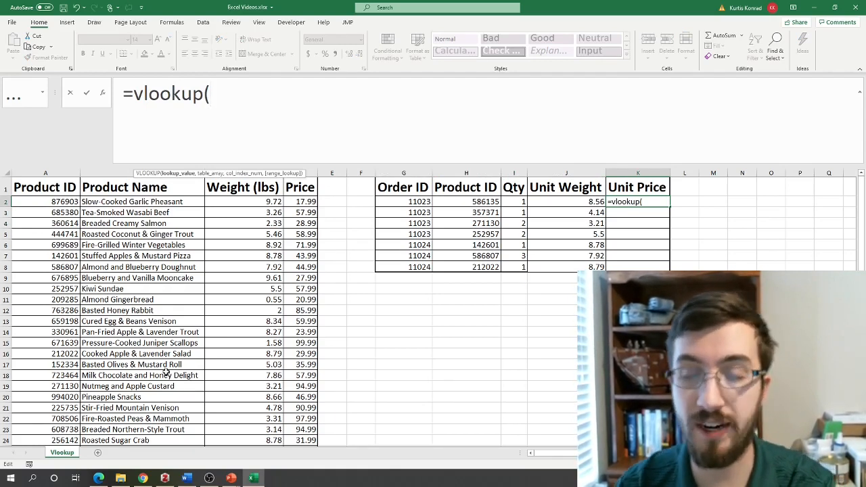
click(476, 205)
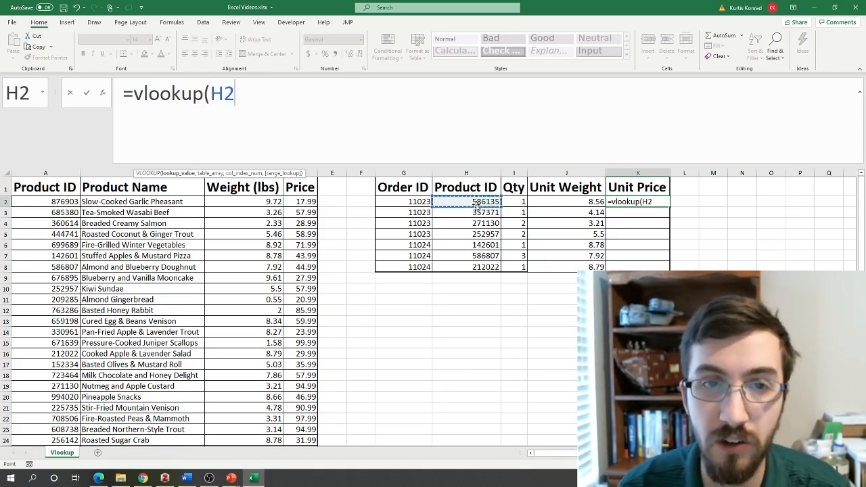
text(,)
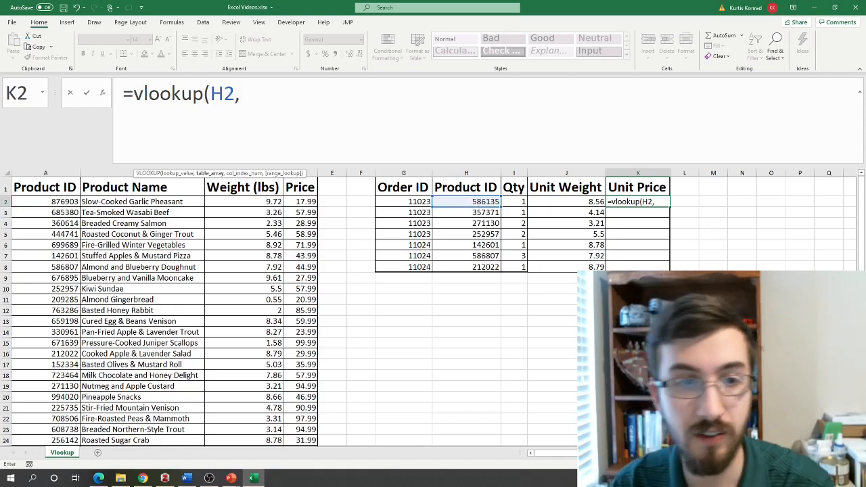
drag(36, 172, 297, 170)
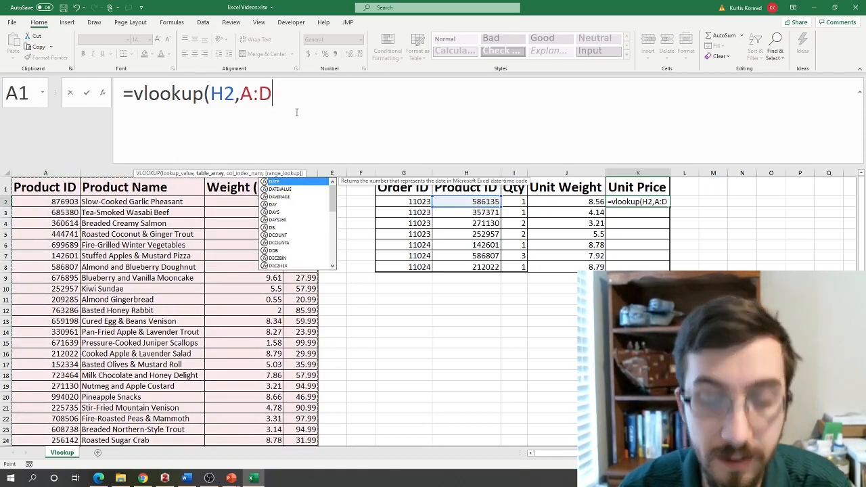
text(,)
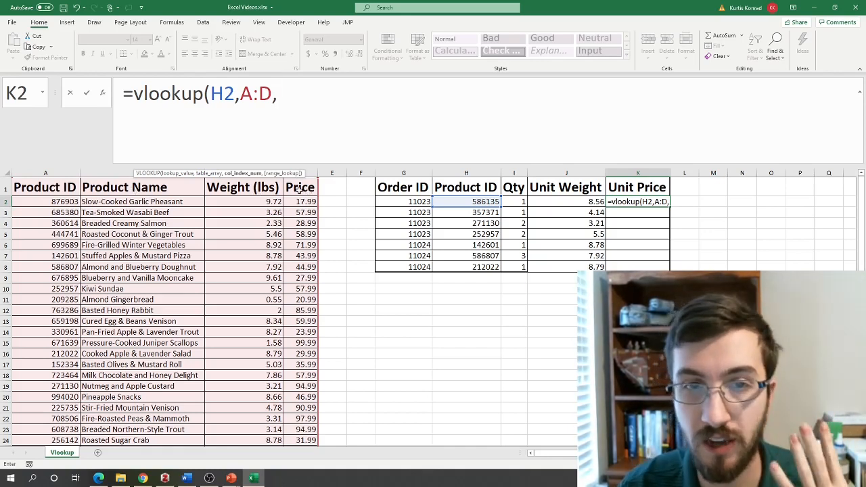
Step: Complete the K2 formula with column index 4 and False for an exact match, and commit it
text(4)
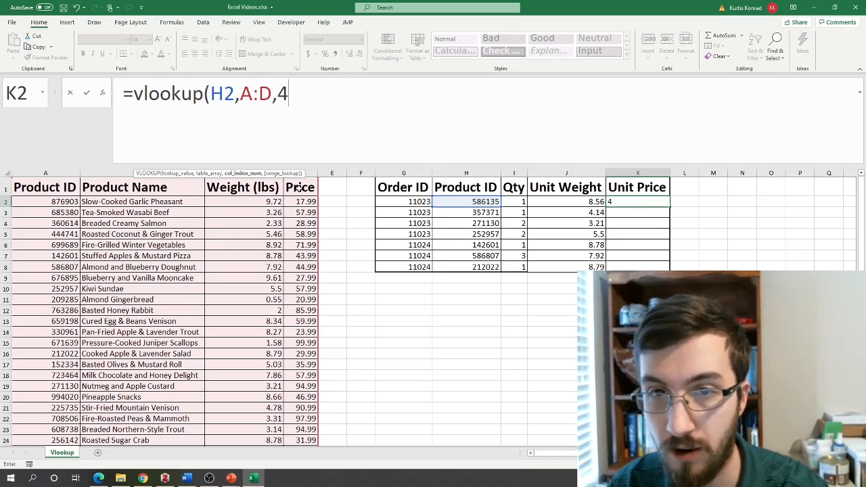
text(,F)
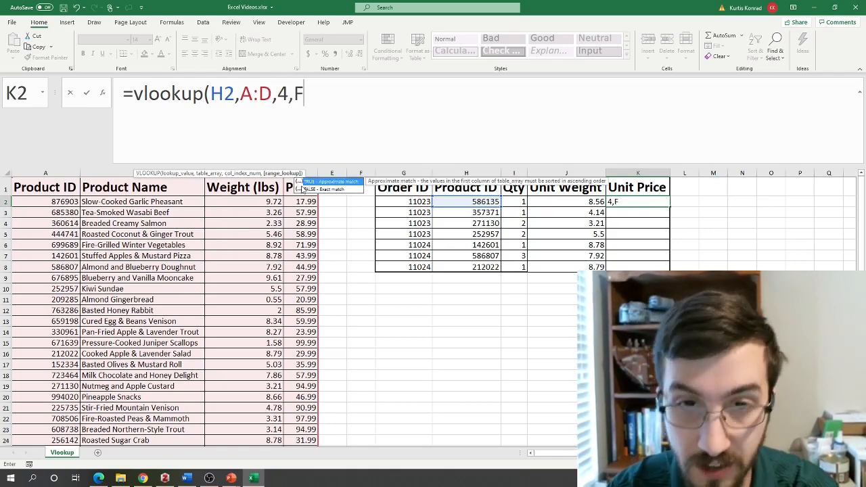
text(alse))
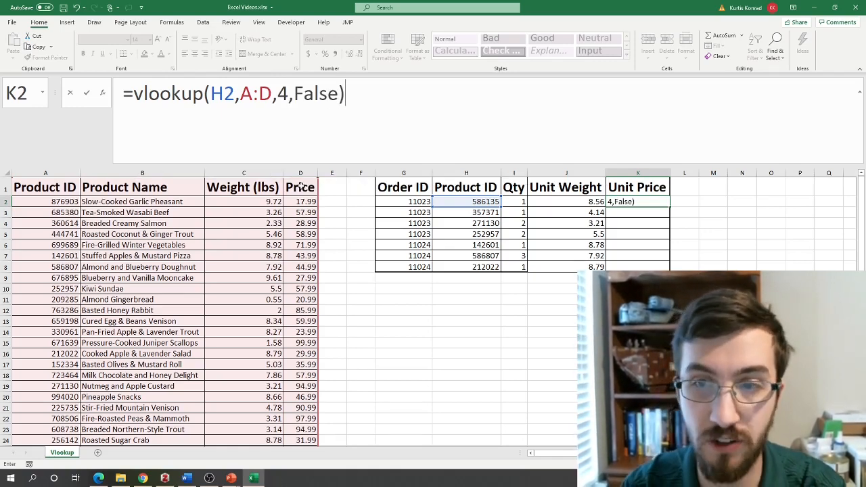
key(Return)
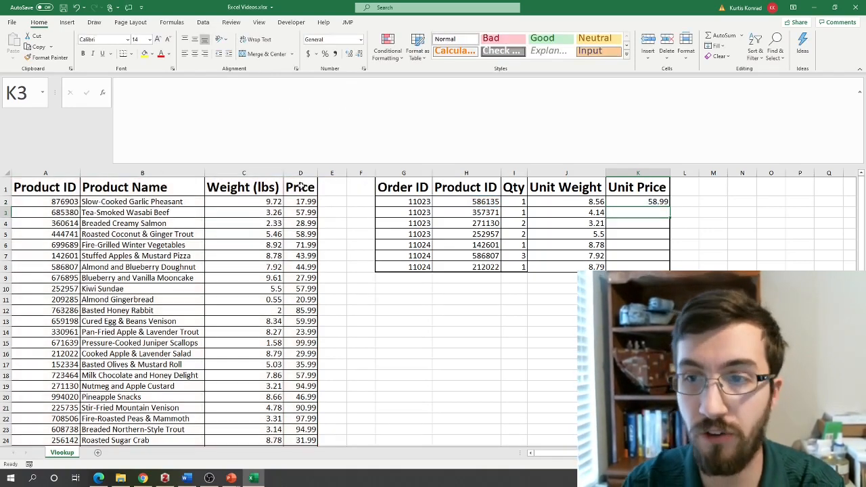
Step: Check the K2 lookup result against the price in the product table row for product 586135
click(650, 202)
scroll(125, 369, down, 3)
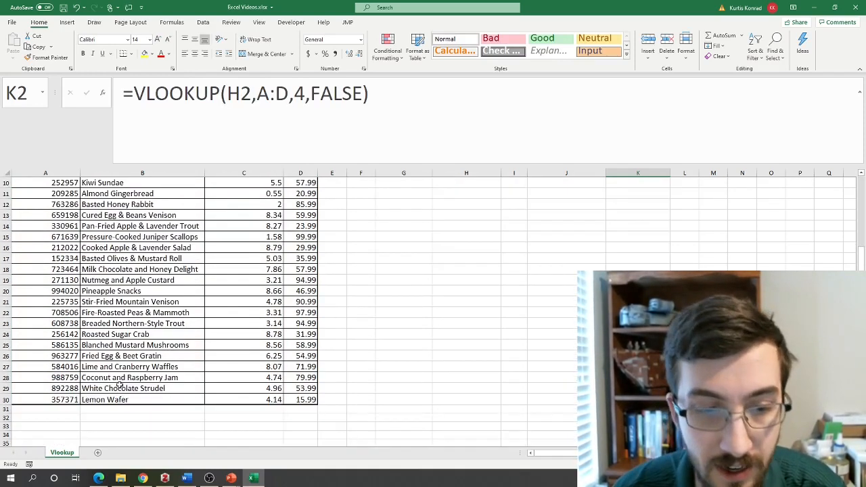
click(14, 345)
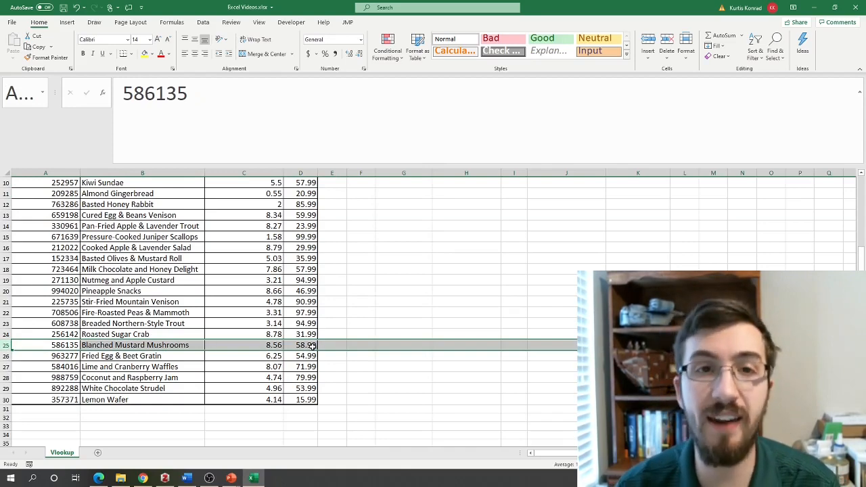
scroll(653, 214, up, 3)
Step: Fill the K2 price lookup down through K8, and select J2 to review its weight formula
click(650, 202)
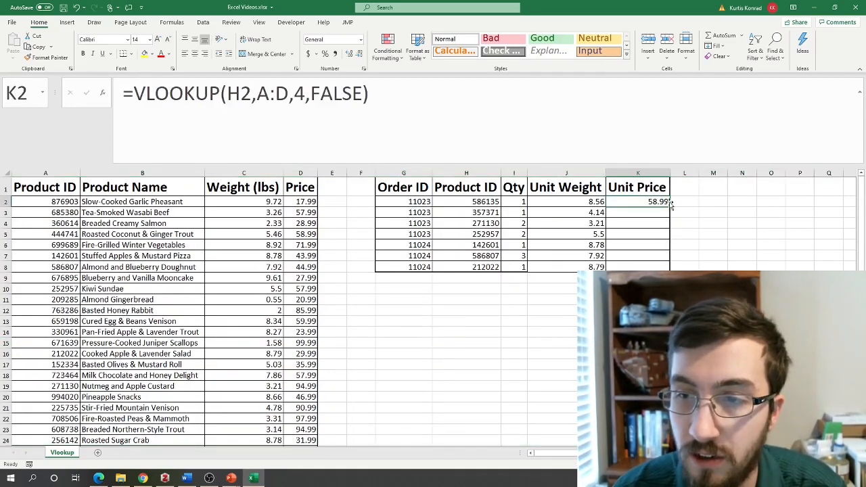
double_click(669, 205)
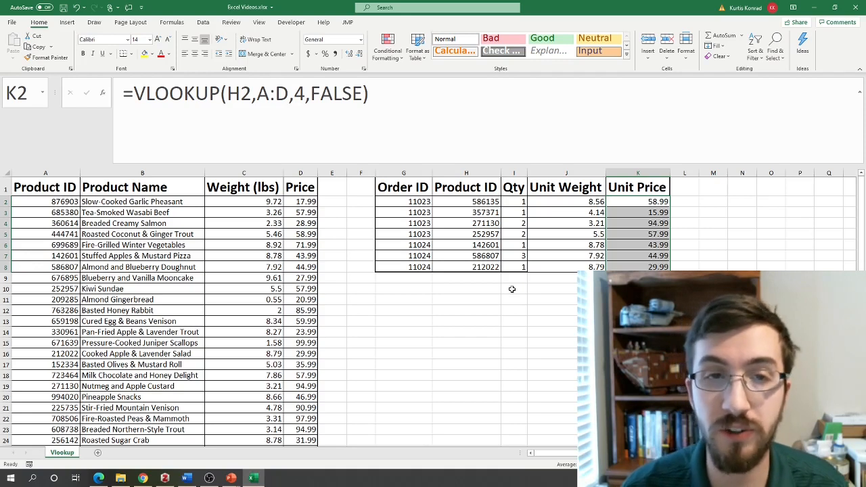
click(584, 200)
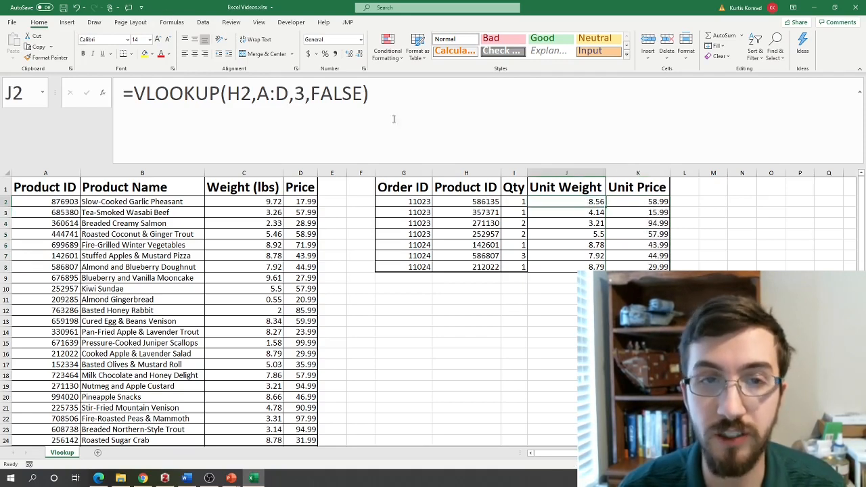